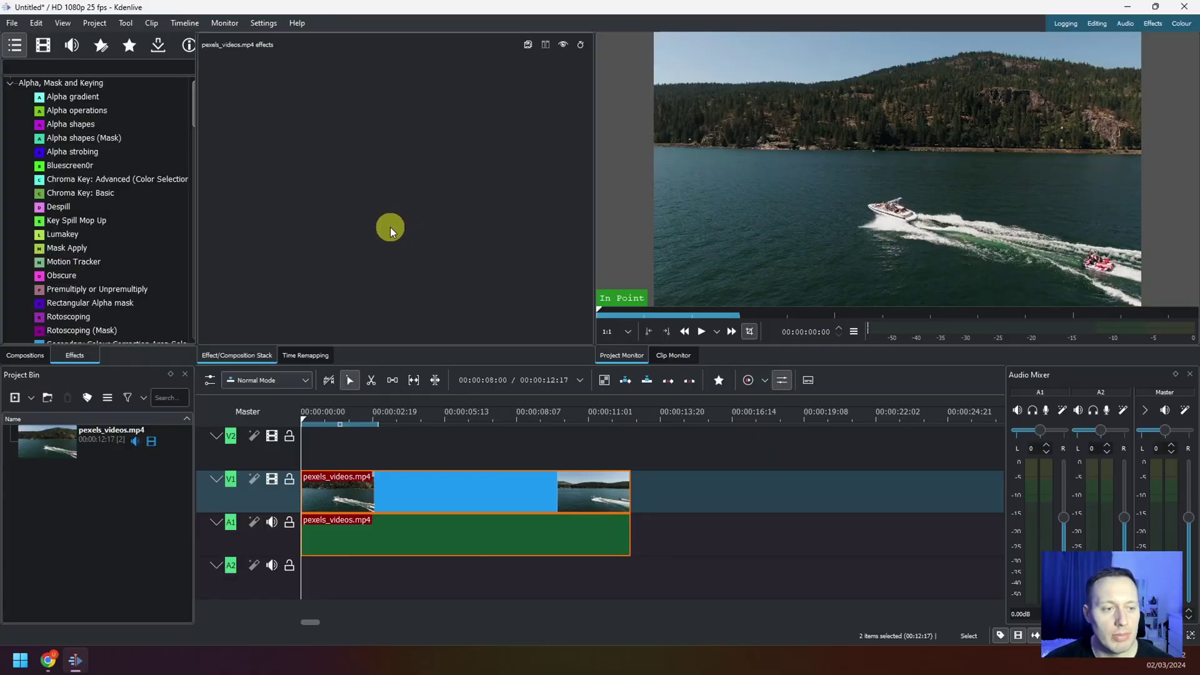
Step: Preview the boat clip from the start of the timeline, then return to its first frame
{"action": "left_click", "coordinate": [305, 415]}
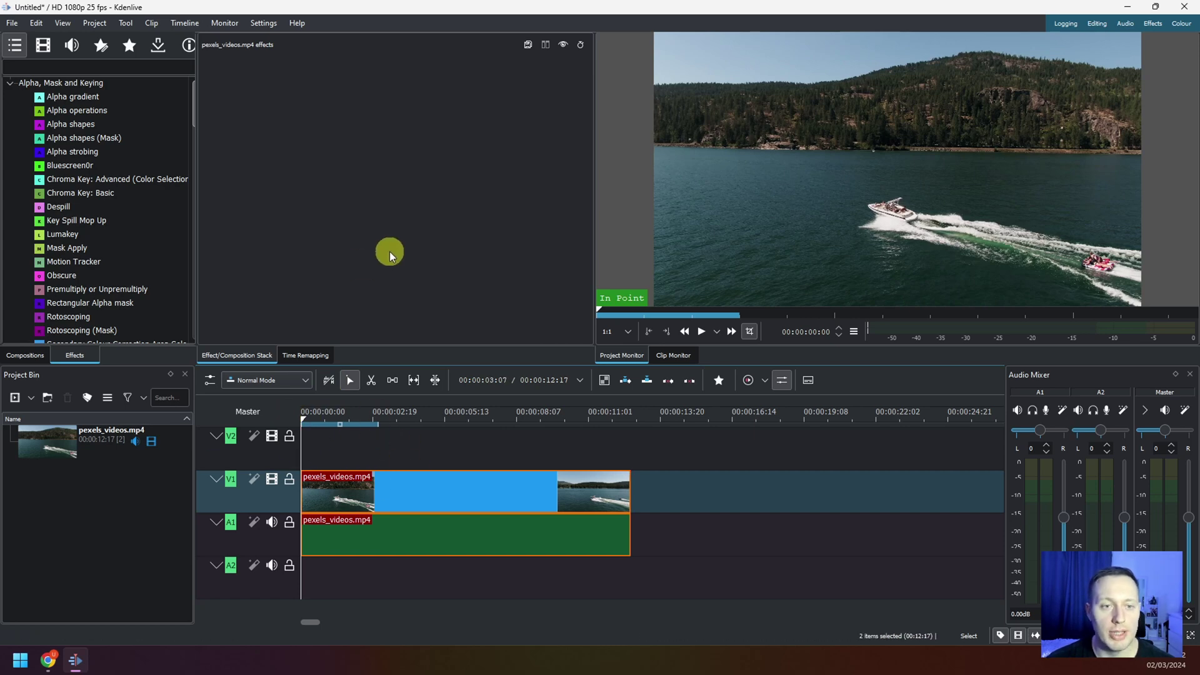
{"action": "key", "text": "space"}
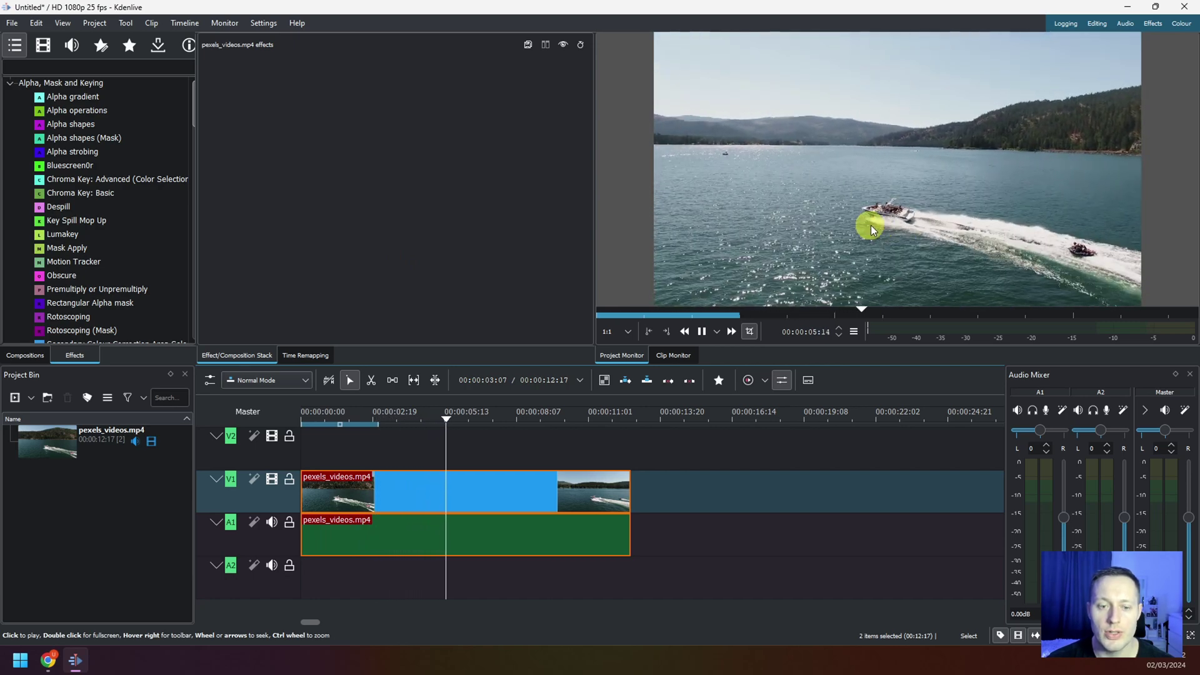
{"action": "key", "text": "space"}
{"action": "left_click", "coordinate": [318, 414]}
{"action": "left_click_drag", "start_coordinate": [302, 413], "coordinate": [271, 405]}
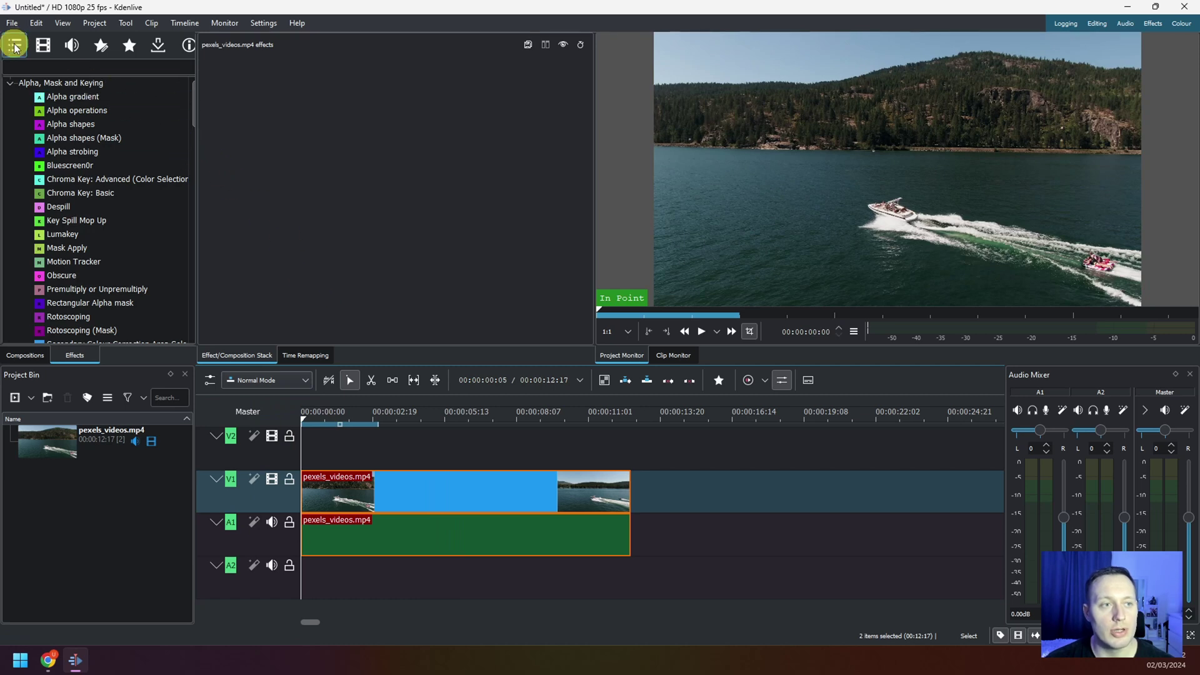
Step: Search effects for TRAN and drop the Transform effect onto the pexels_videos.mp4 clip on V1
{"action": "left_click", "coordinate": [34, 63]}
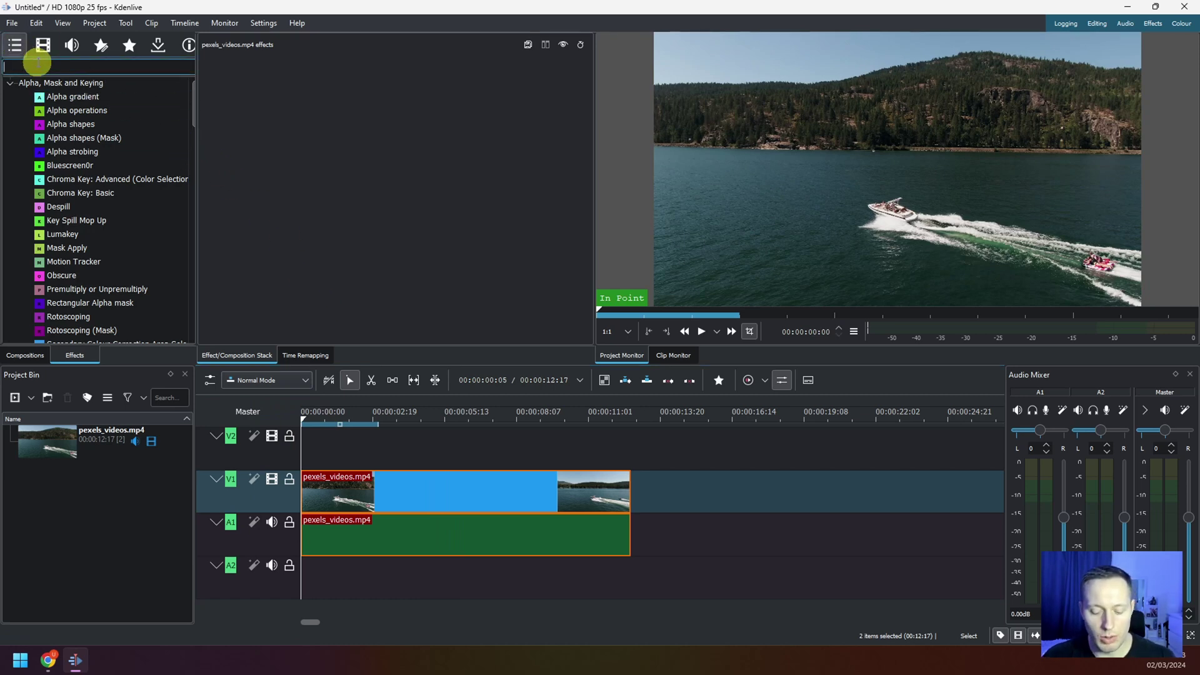
{"action": "type", "text": "TRAN"}
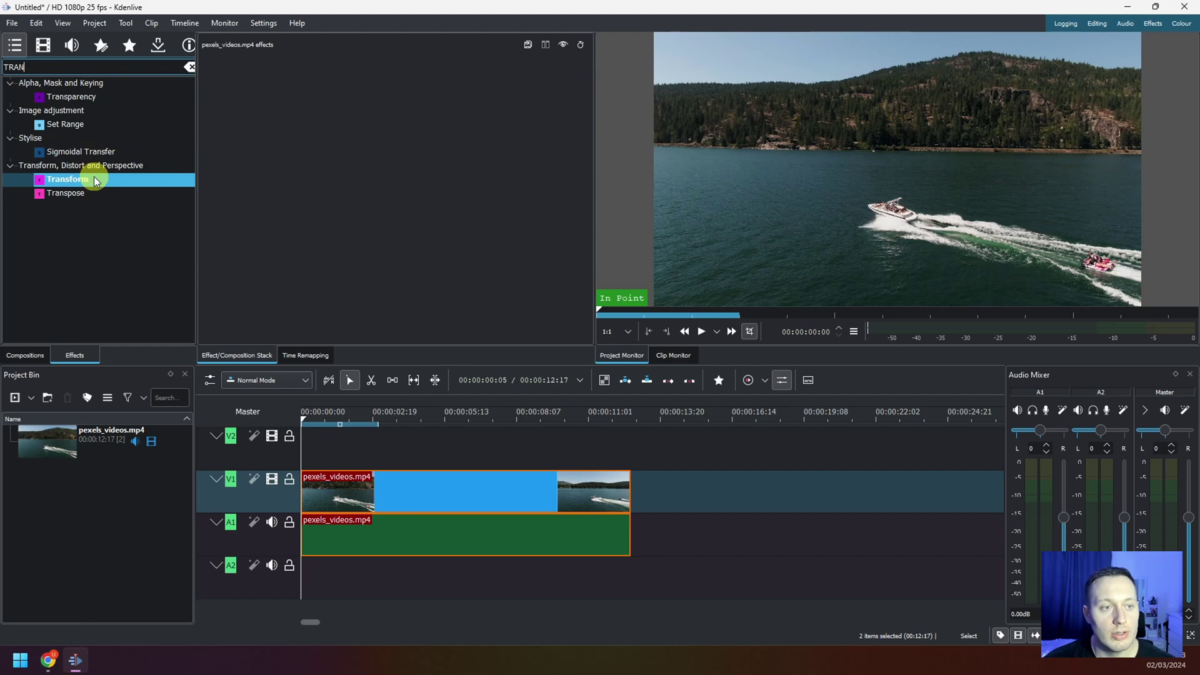
{"action": "mouse_move", "coordinate": [85, 178]}
{"action": "left_mouse_down"}
{"action": "mouse_move", "coordinate": [390, 313]}
{"action": "mouse_move", "coordinate": [378, 490]}
{"action": "left_mouse_up"}
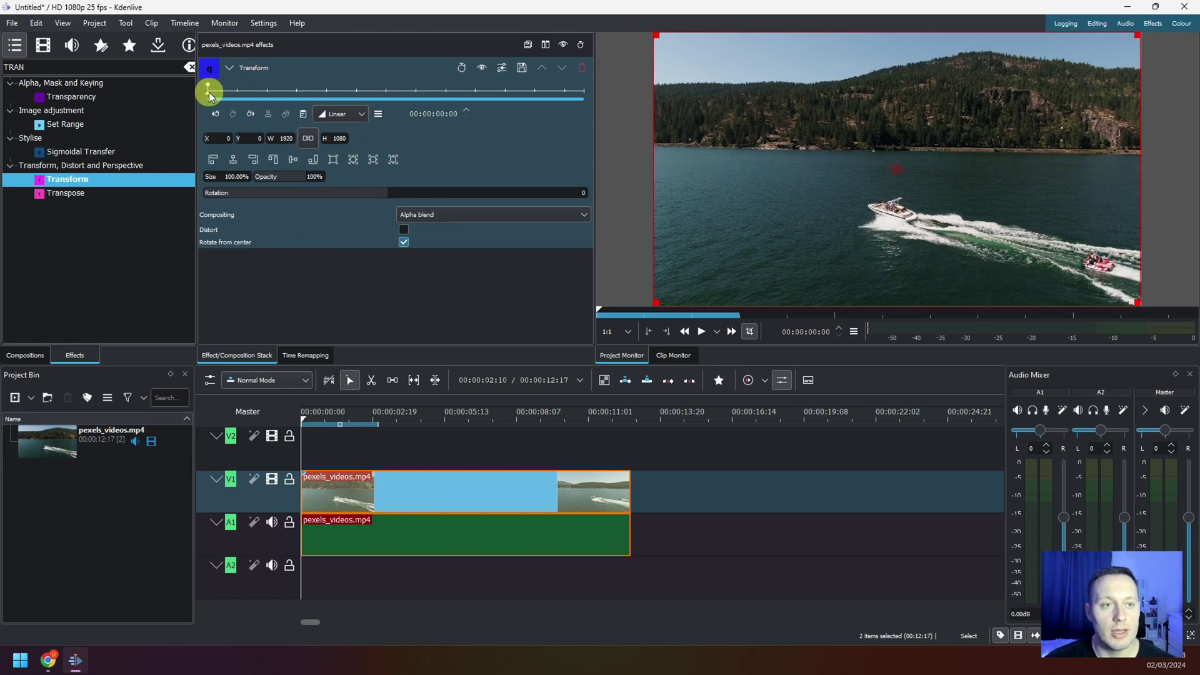
{"action": "left_click_drag", "start_coordinate": [207, 92], "coordinate": [221, 93]}
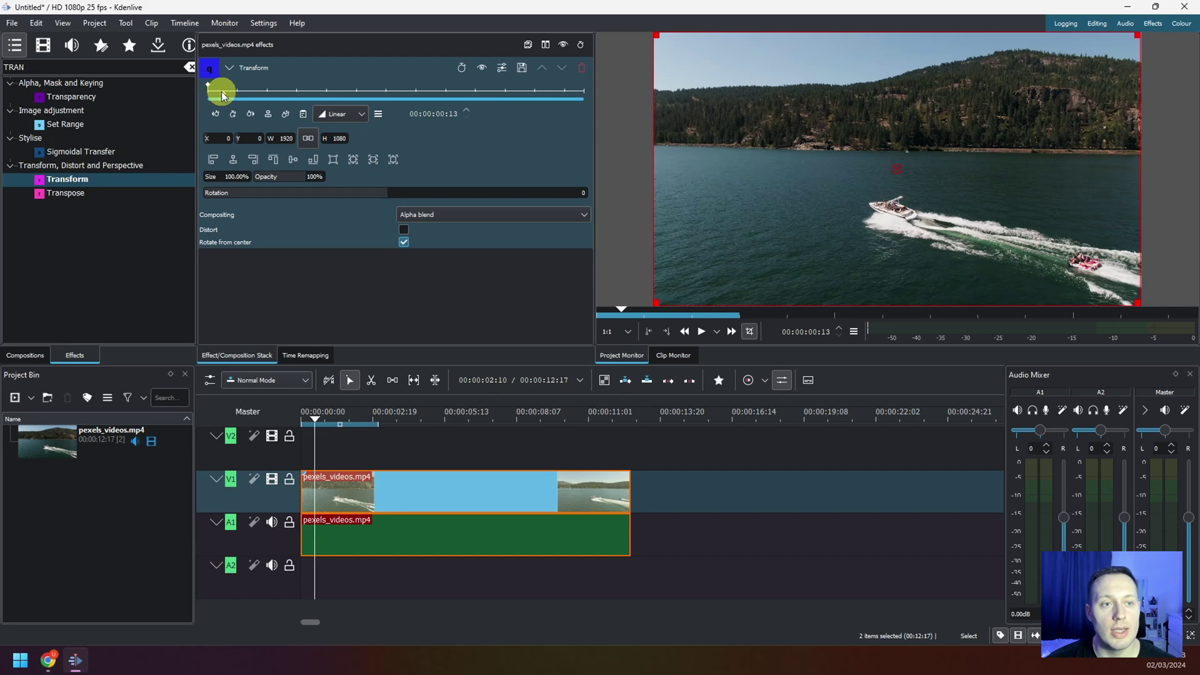
Step: Add a full-size Transform keyframe at 00:00:00:09, then move the keyframe playhead to 00:00:03:08
{"action": "left_click_drag", "start_coordinate": [222, 92], "coordinate": [219, 91]}
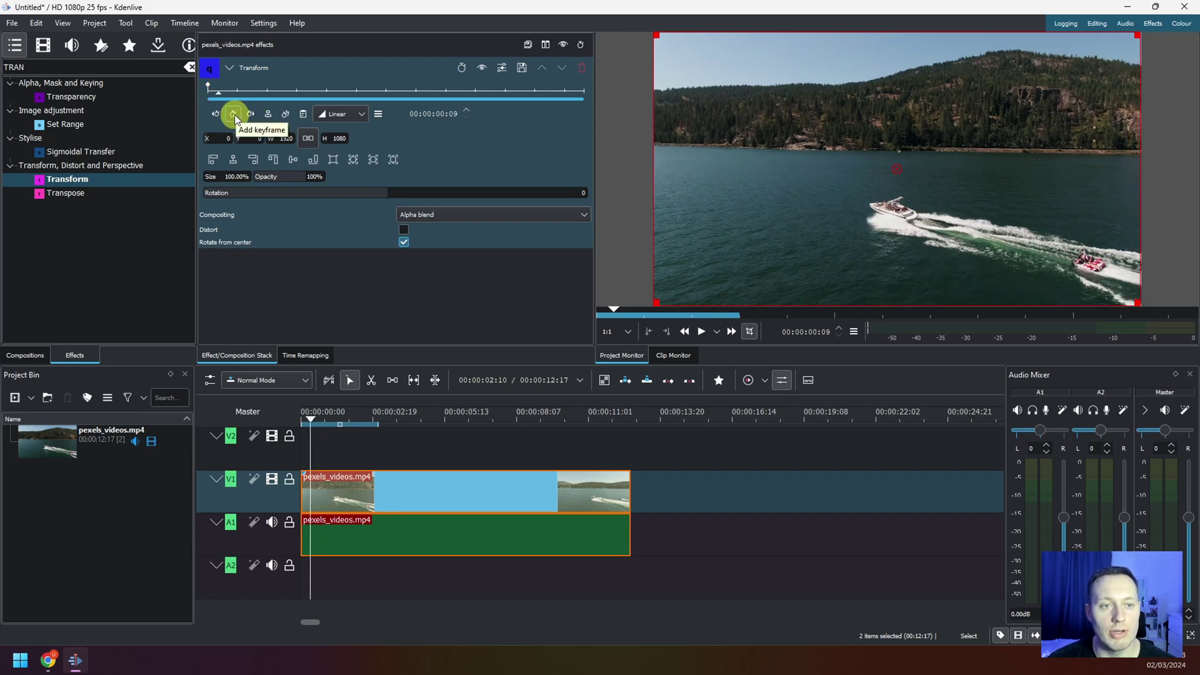
{"action": "left_click", "coordinate": [235, 116]}
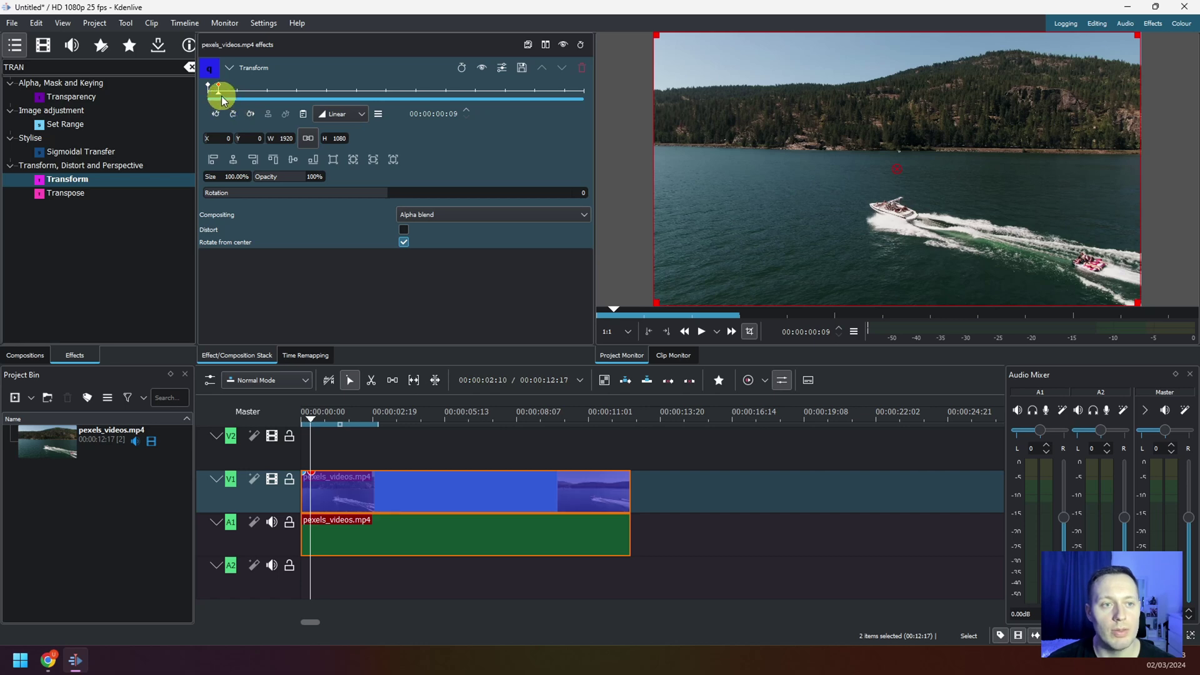
{"action": "left_click_drag", "start_coordinate": [220, 97], "coordinate": [307, 98]}
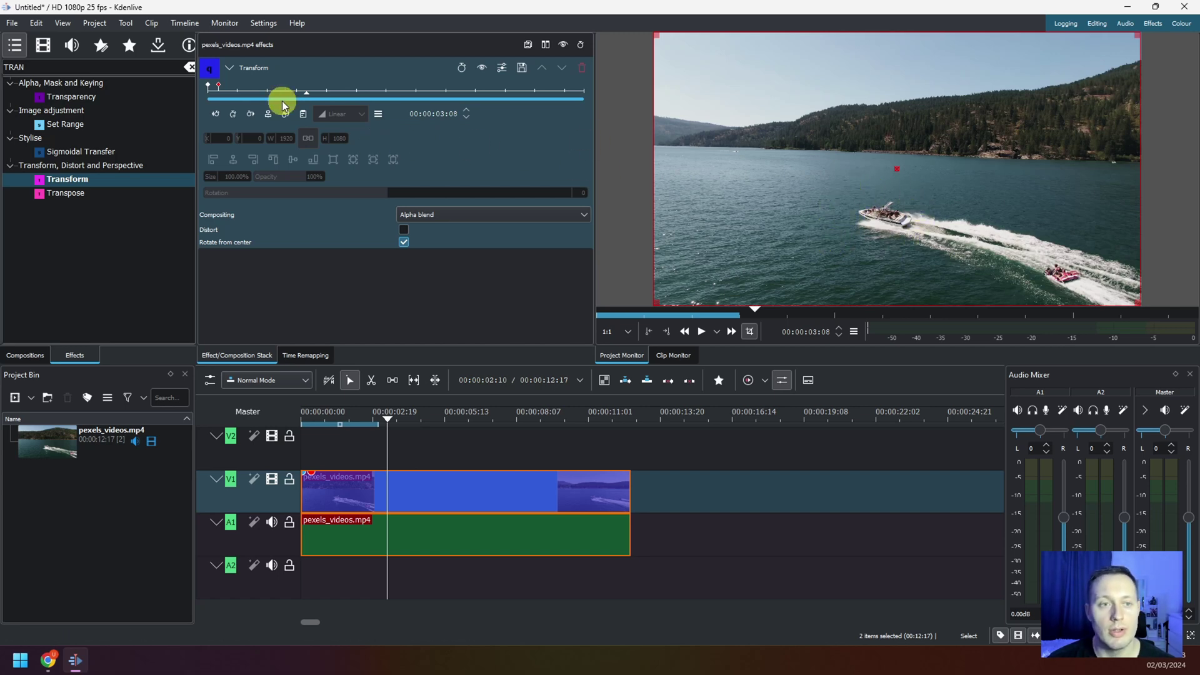
Step: Add a keyframe at 00:00:03:08 with size 611.67% and the picture shifted to centre the boat
{"action": "left_click", "coordinate": [235, 115]}
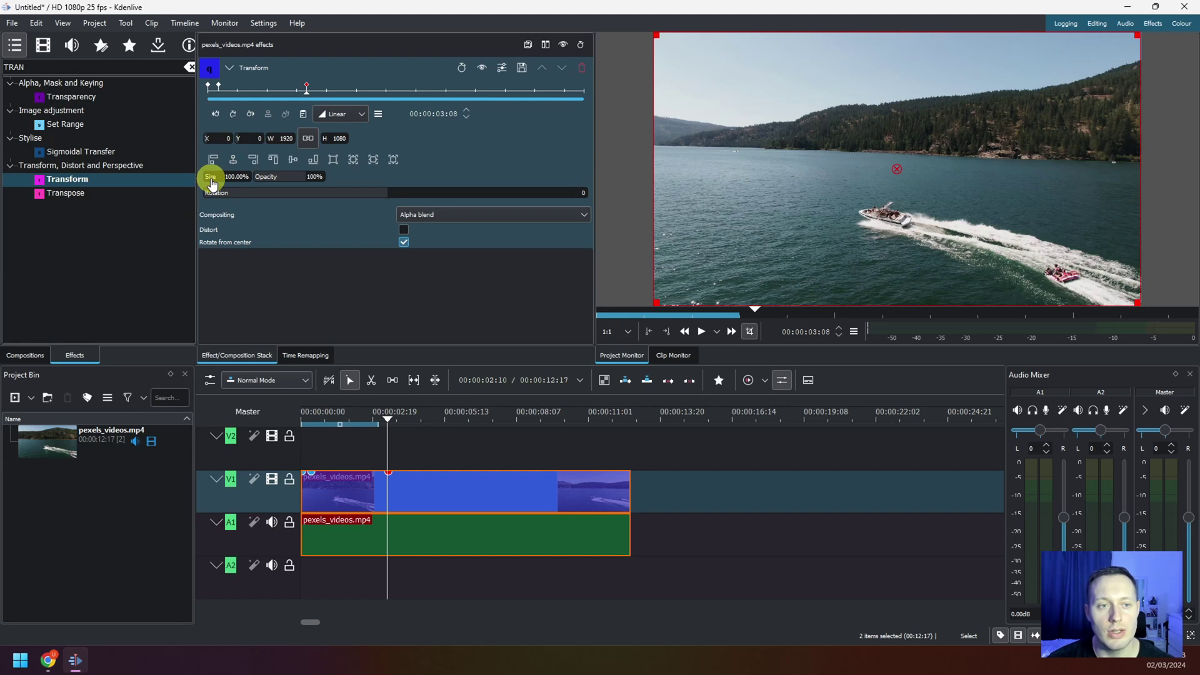
{"action": "left_click_drag", "start_coordinate": [218, 182], "coordinate": [272, 165]}
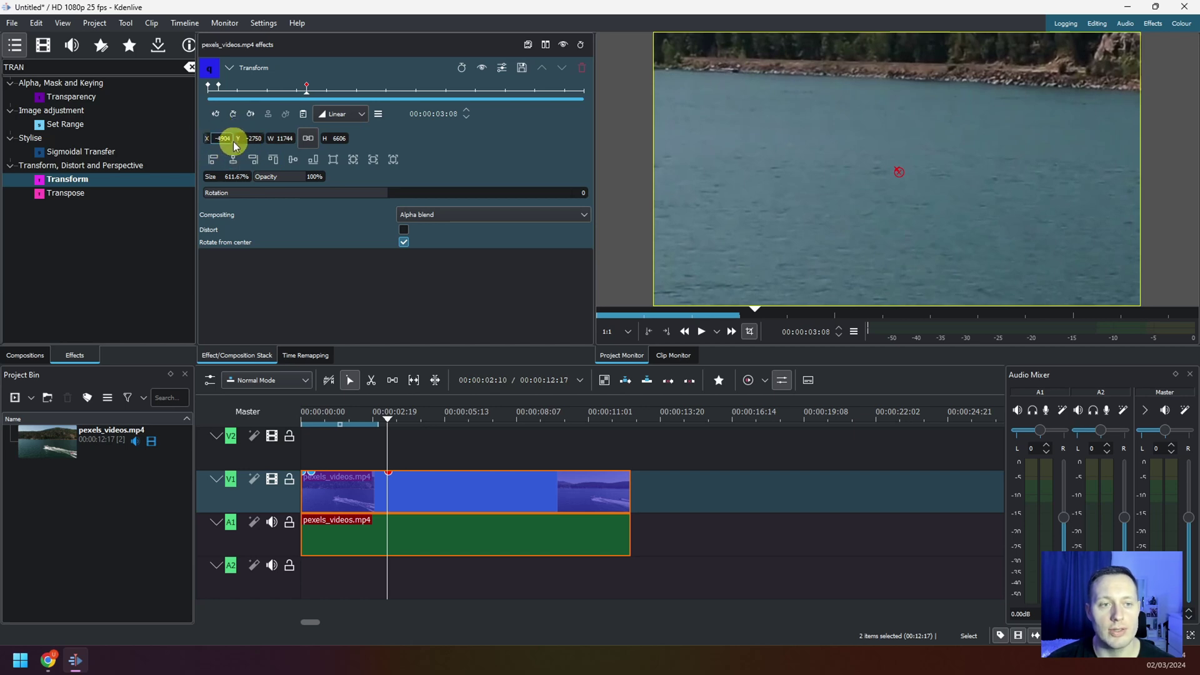
{"action": "left_click_drag", "start_coordinate": [230, 146], "coordinate": [375, 142]}
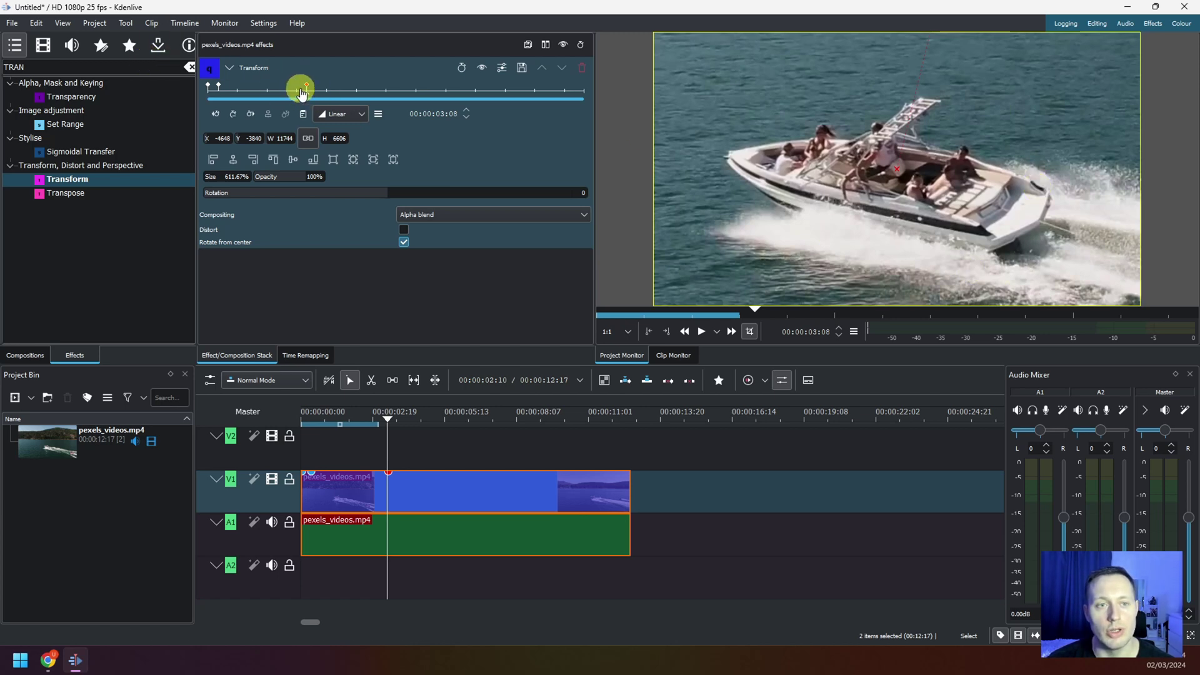
{"action": "left_click_drag", "start_coordinate": [319, 92], "coordinate": [268, 92]}
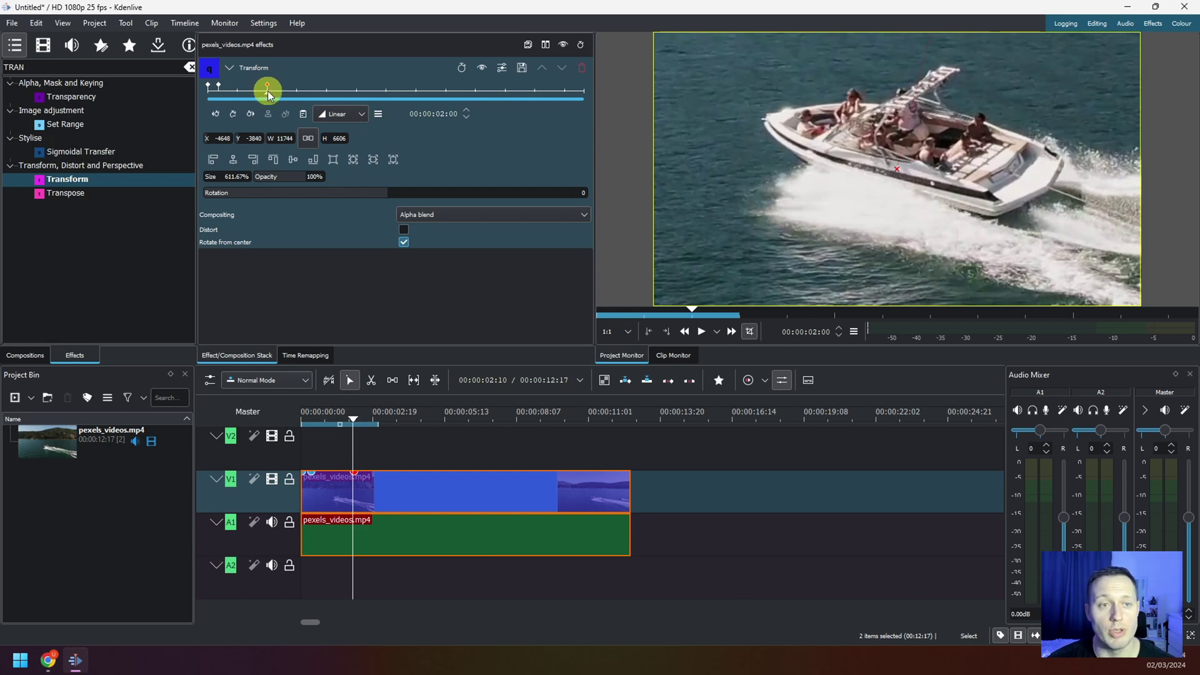
{"action": "left_click_drag", "start_coordinate": [268, 91], "coordinate": [304, 93]}
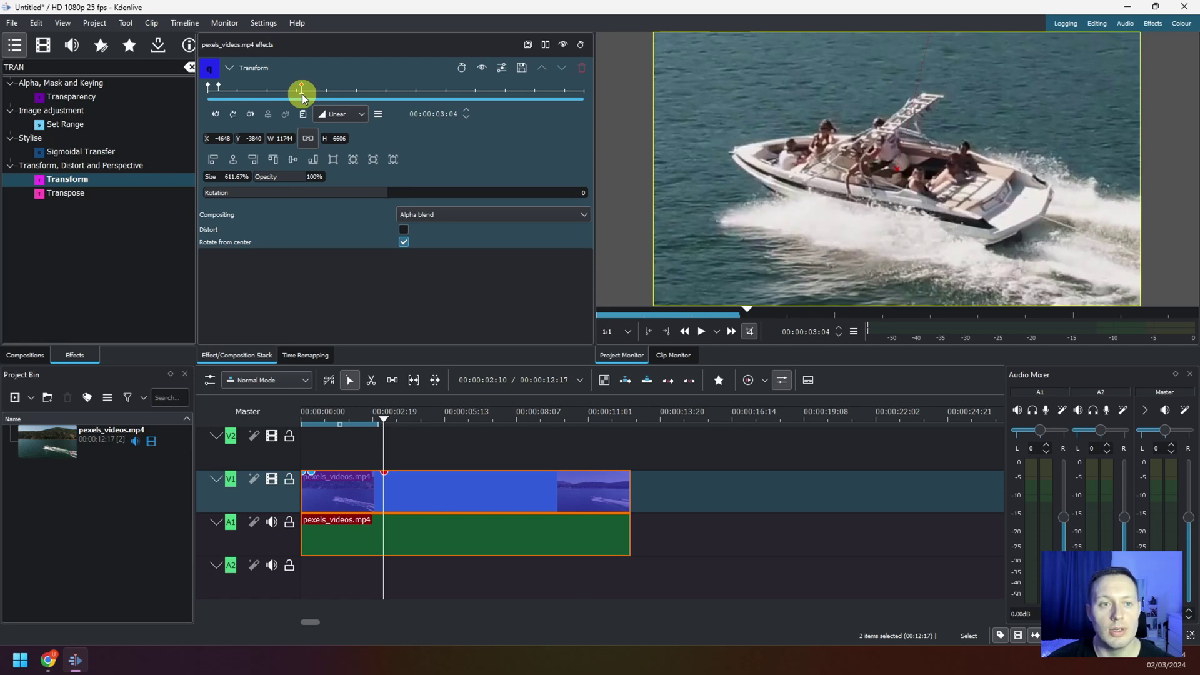
Step: Add a keyframe at 00:00:05:23 reset to X 0, Y 0, 1920x1080 and 100% size
{"action": "left_click_drag", "start_coordinate": [303, 94], "coordinate": [347, 93]}
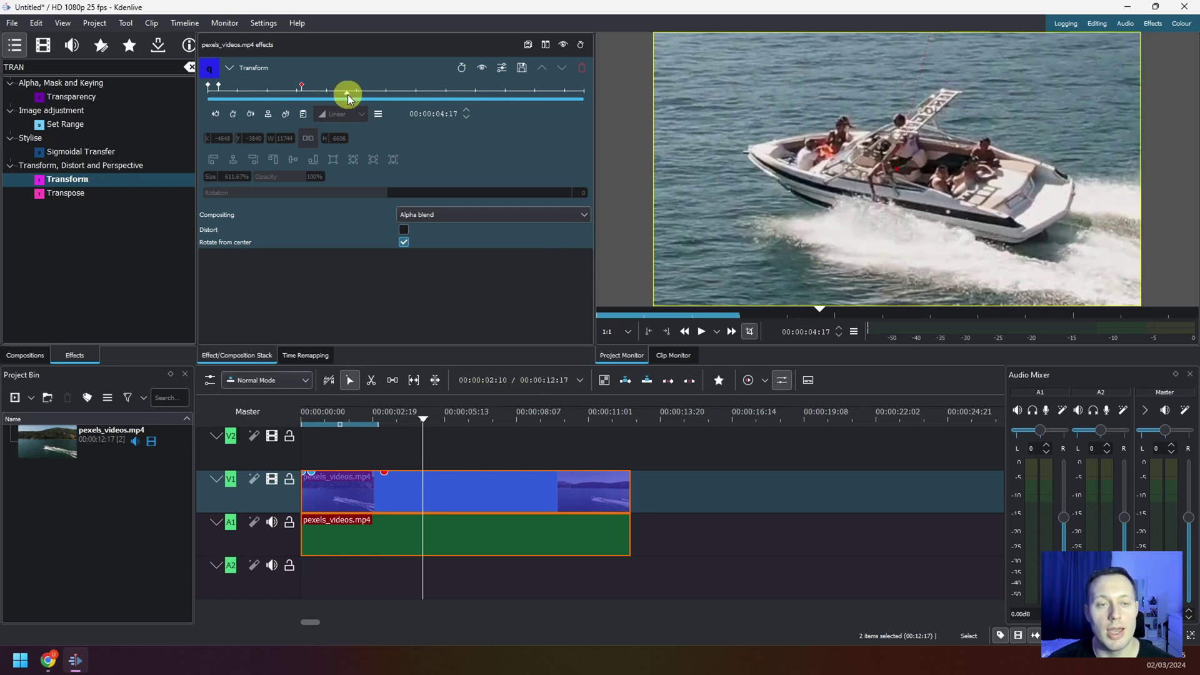
{"action": "left_click_drag", "start_coordinate": [348, 97], "coordinate": [351, 95]}
{"action": "left_click", "coordinate": [225, 94]}
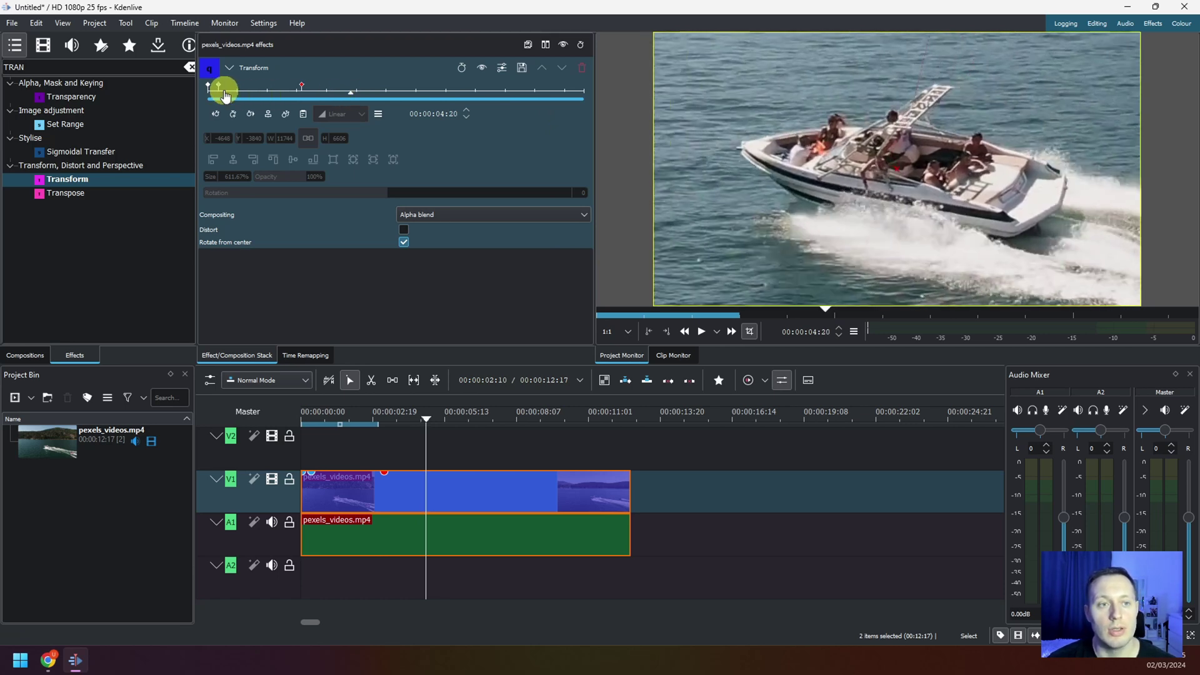
{"action": "mouse_move", "coordinate": [225, 94]}
{"action": "left_mouse_down"}
{"action": "mouse_move", "coordinate": [300, 88]}
{"action": "mouse_move", "coordinate": [214, 92]}
{"action": "left_mouse_up"}
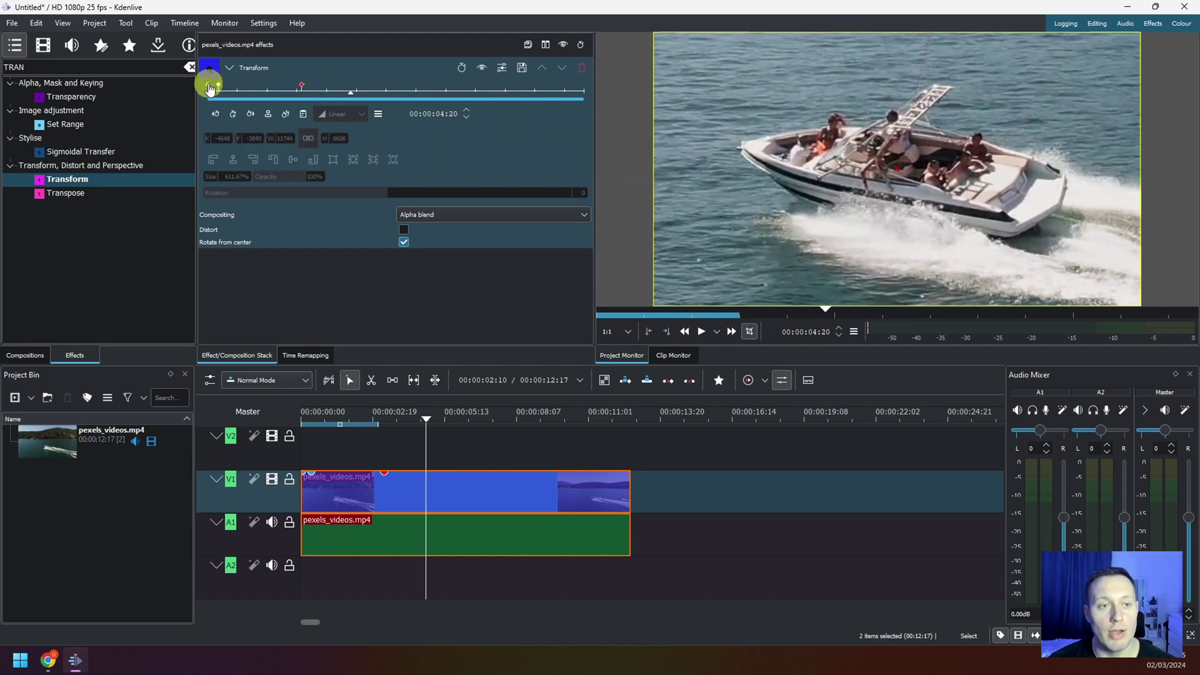
{"action": "left_click", "coordinate": [211, 89]}
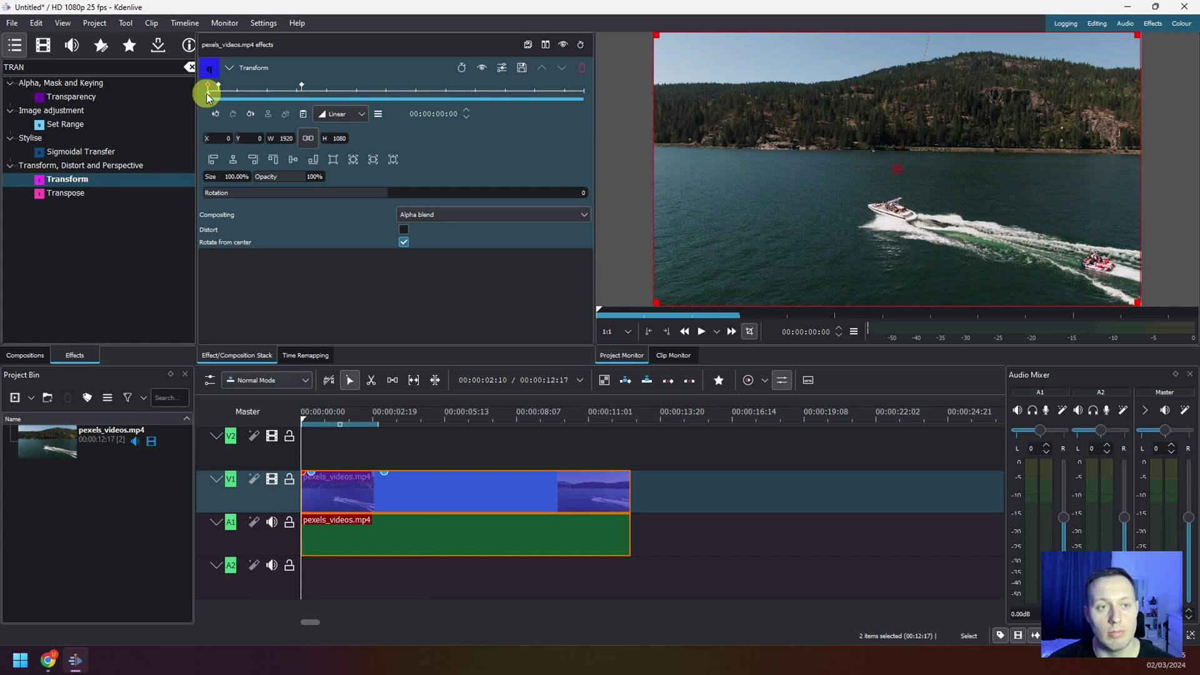
{"action": "left_click_drag", "start_coordinate": [207, 95], "coordinate": [385, 99]}
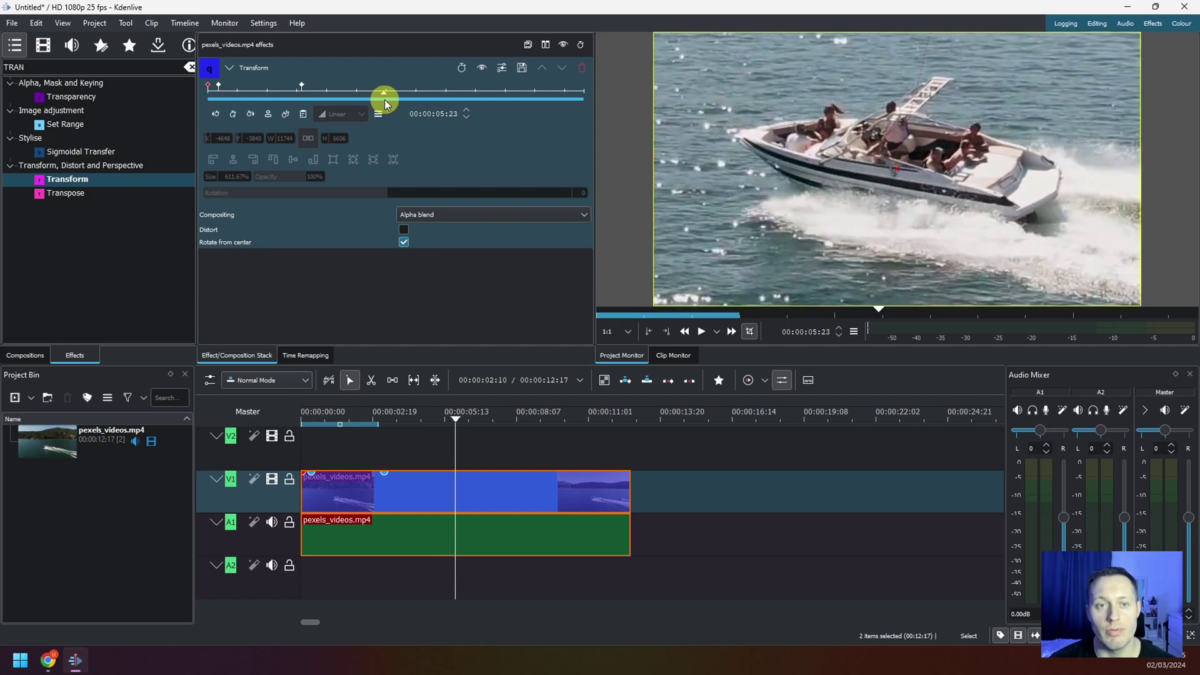
{"action": "left_click", "coordinate": [286, 113]}
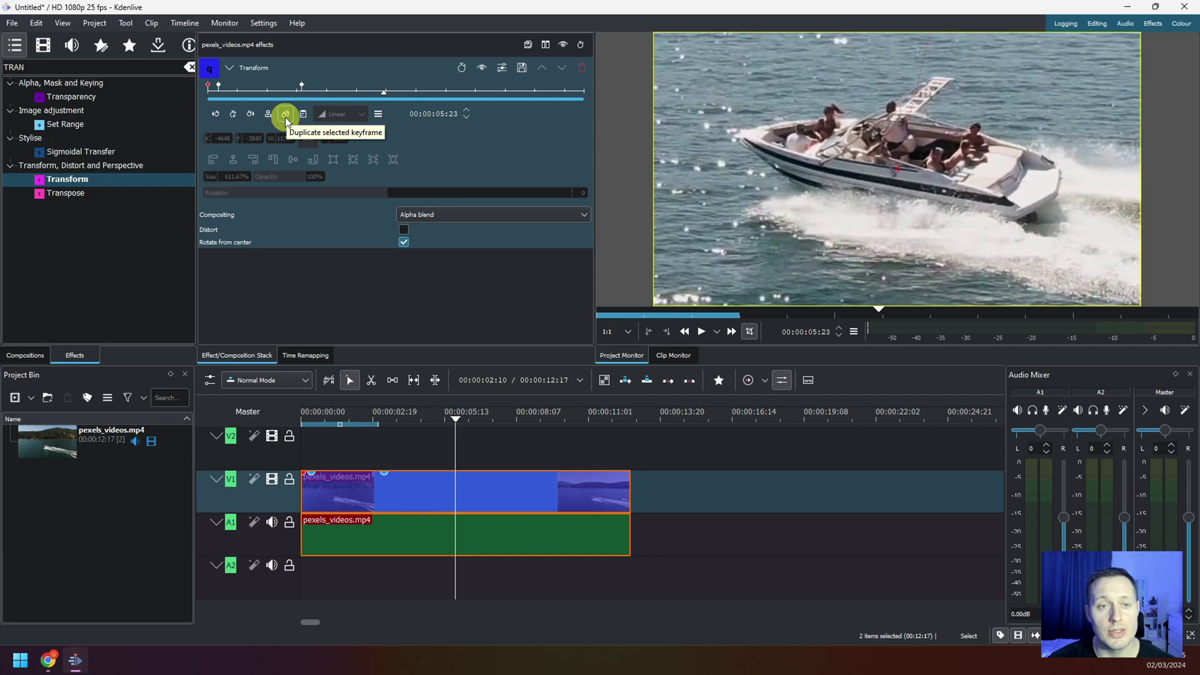
{"action": "left_click", "coordinate": [286, 114]}
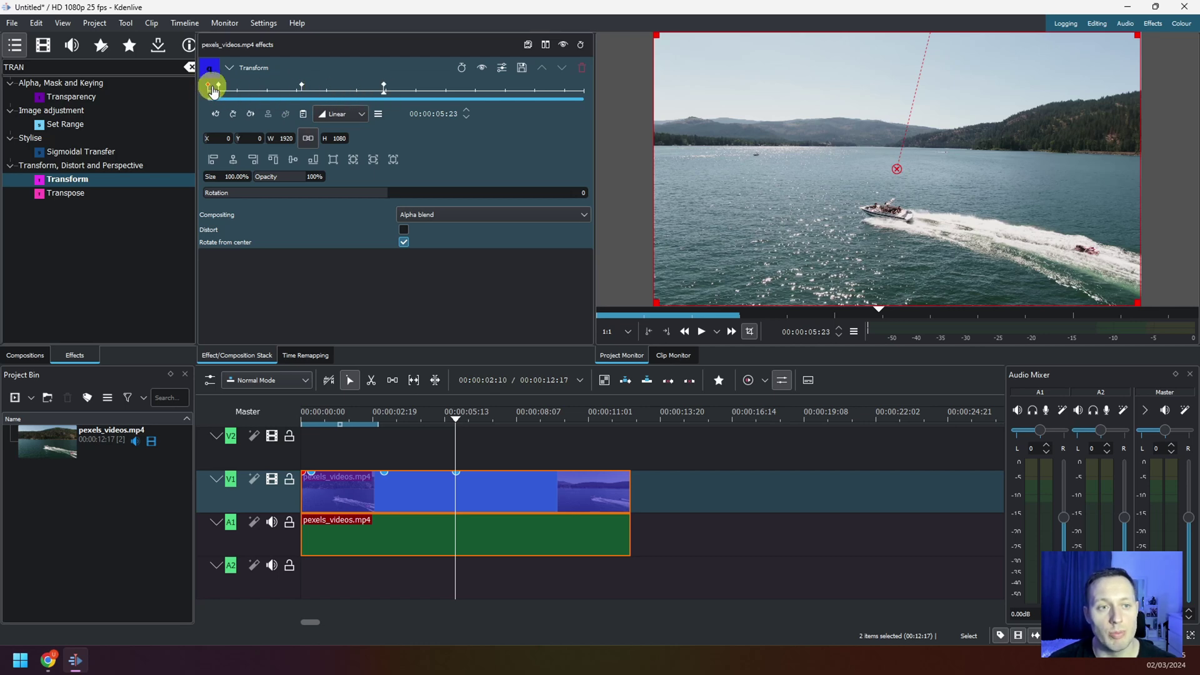
{"action": "left_click_drag", "start_coordinate": [348, 407], "coordinate": [249, 407]}
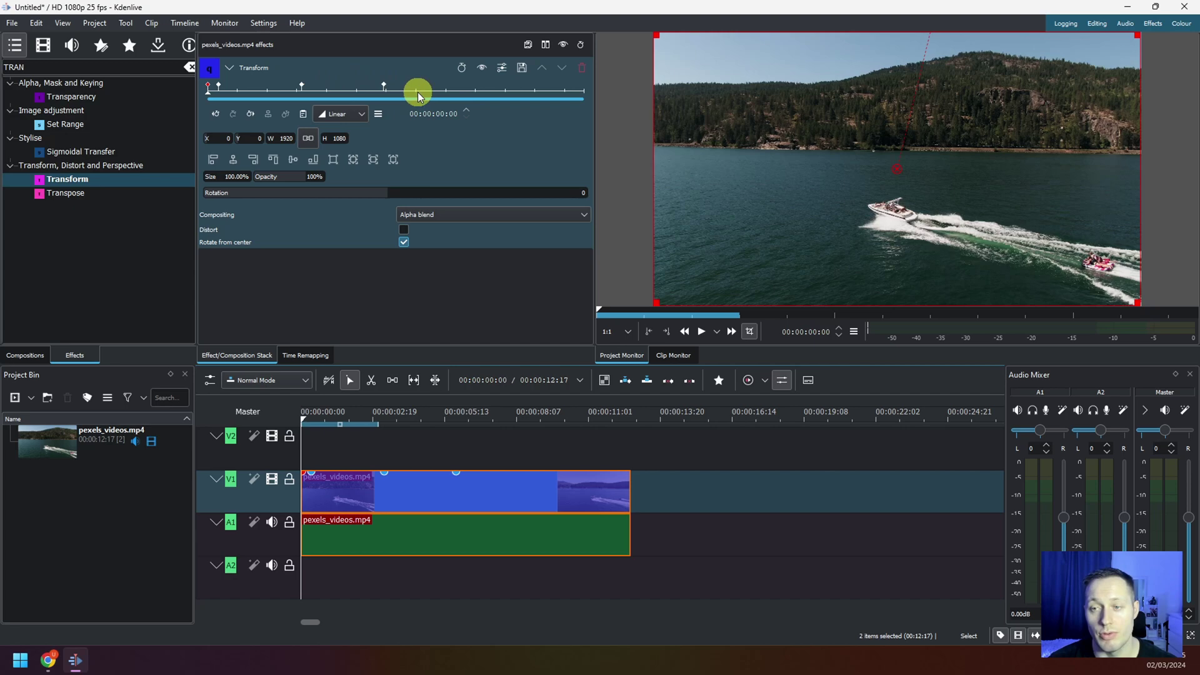
{"action": "key", "text": "space"}
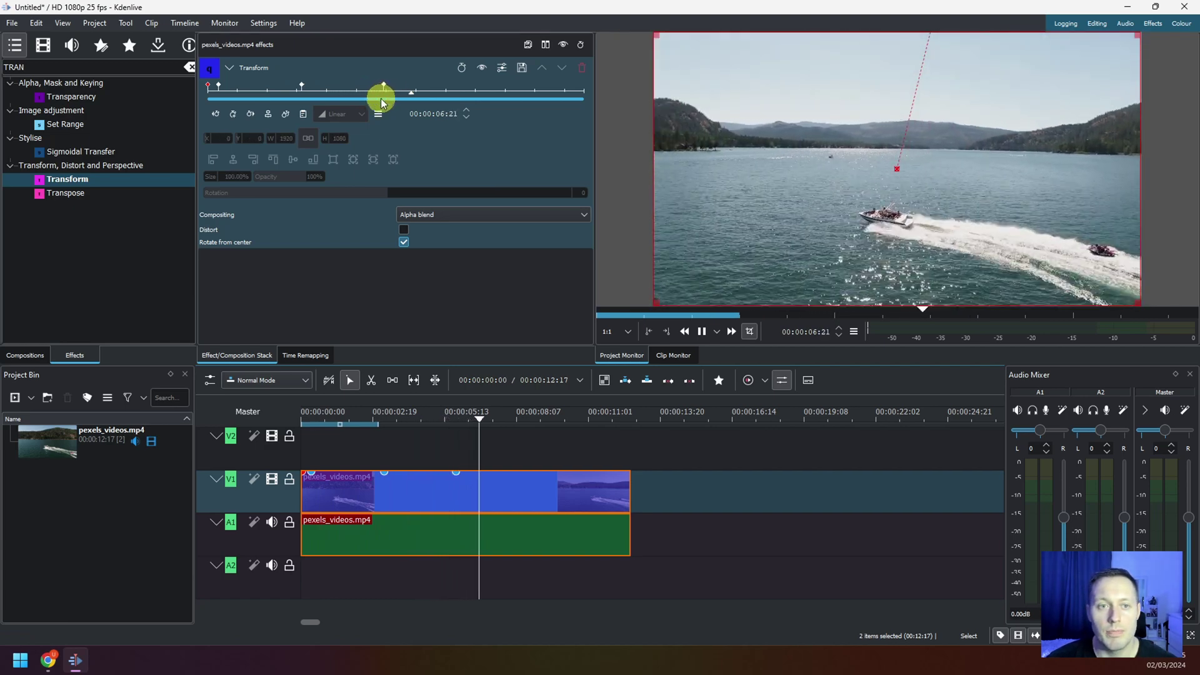
{"action": "key", "text": "space"}
{"action": "left_click", "coordinate": [300, 412]}
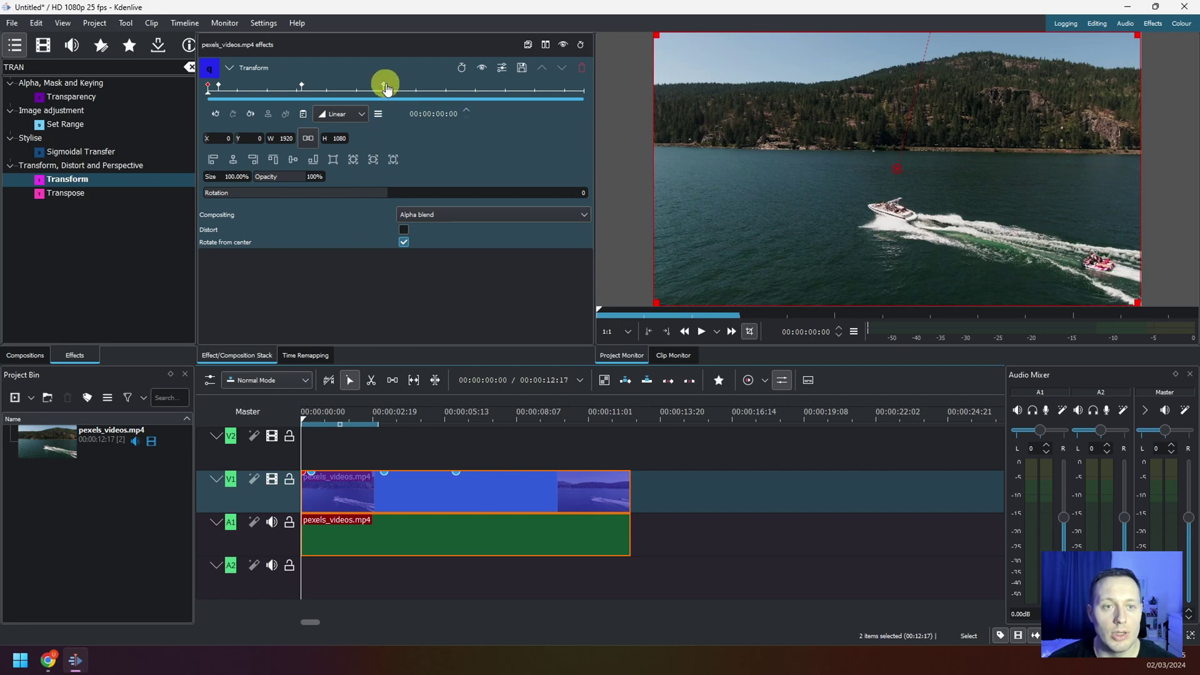
Step: Change the 00:00:03:04 zoom keyframe's interpolation from Linear to Smooth
{"action": "left_click", "coordinate": [383, 86]}
{"action": "left_click", "coordinate": [303, 86]}
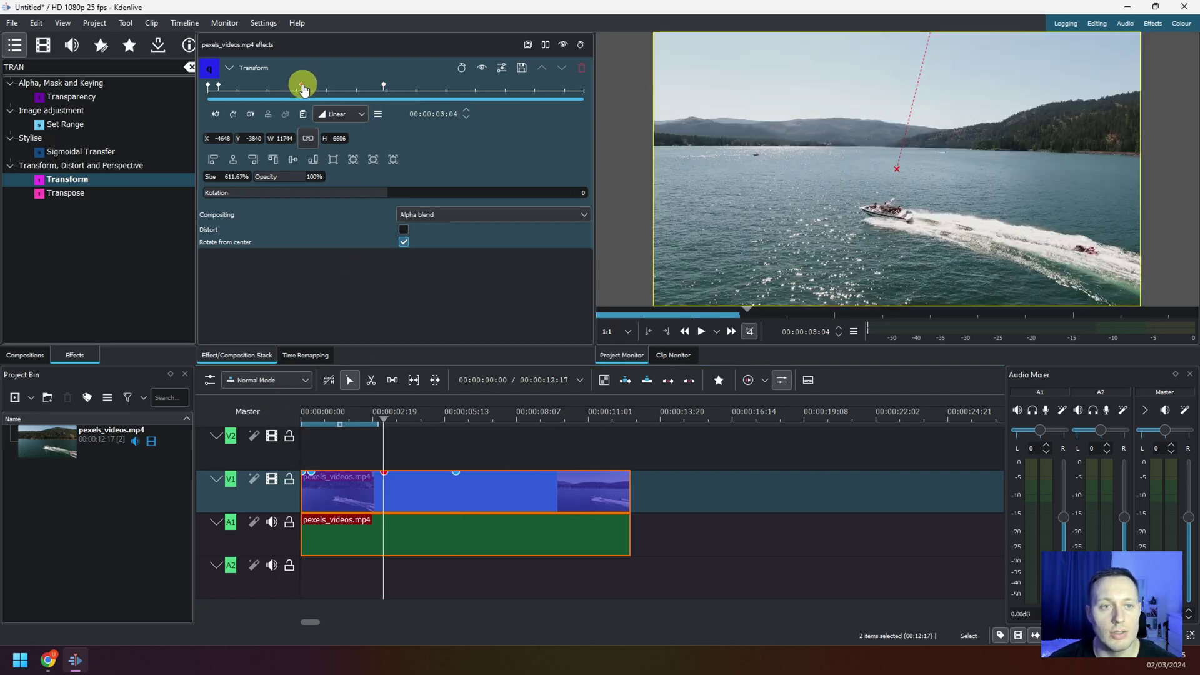
{"action": "left_click", "coordinate": [384, 86]}
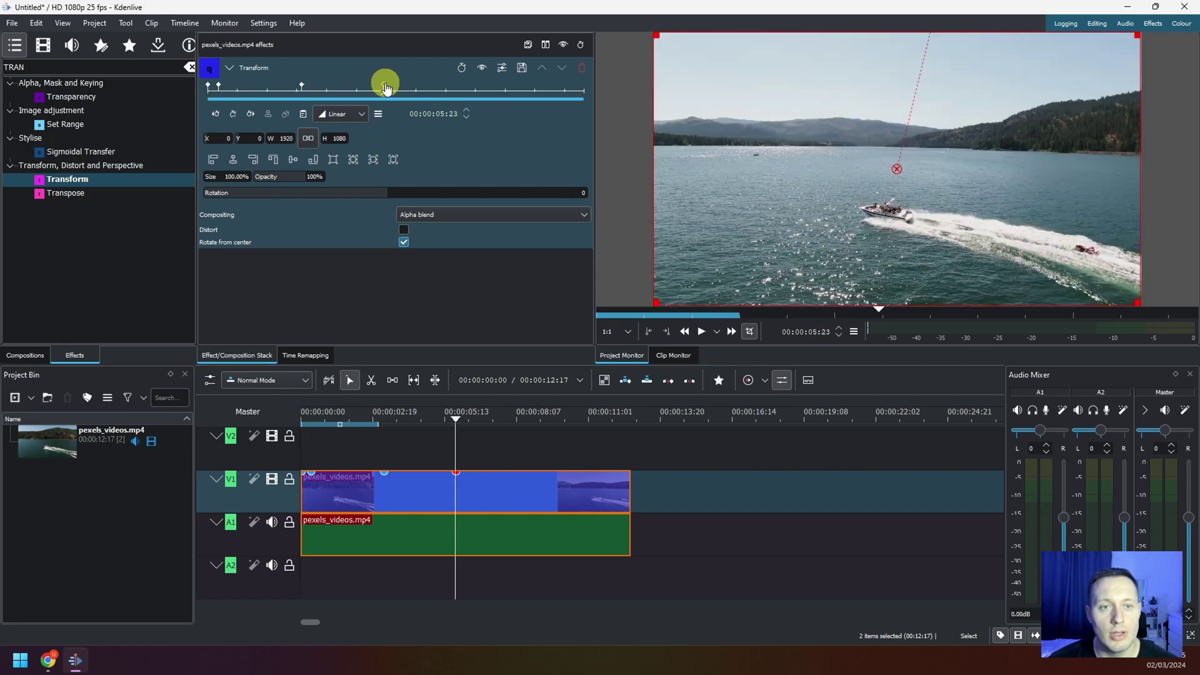
{"action": "left_click", "coordinate": [364, 117]}
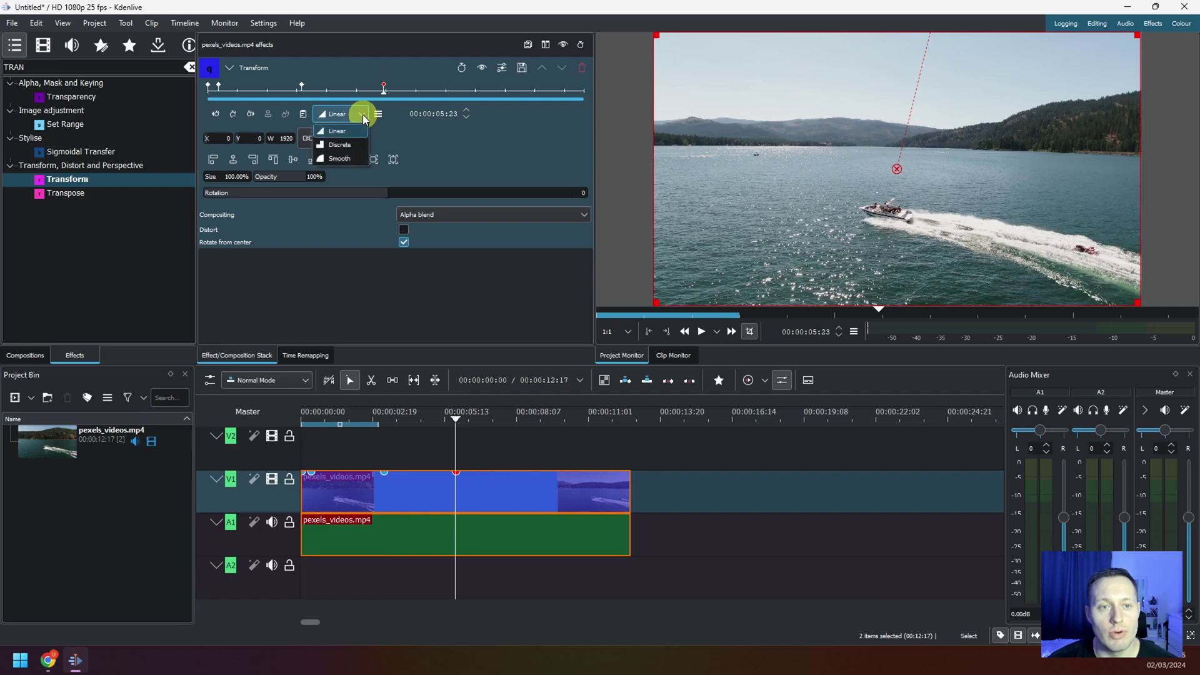
{"action": "left_click", "coordinate": [341, 158]}
{"action": "left_click", "coordinate": [303, 86]}
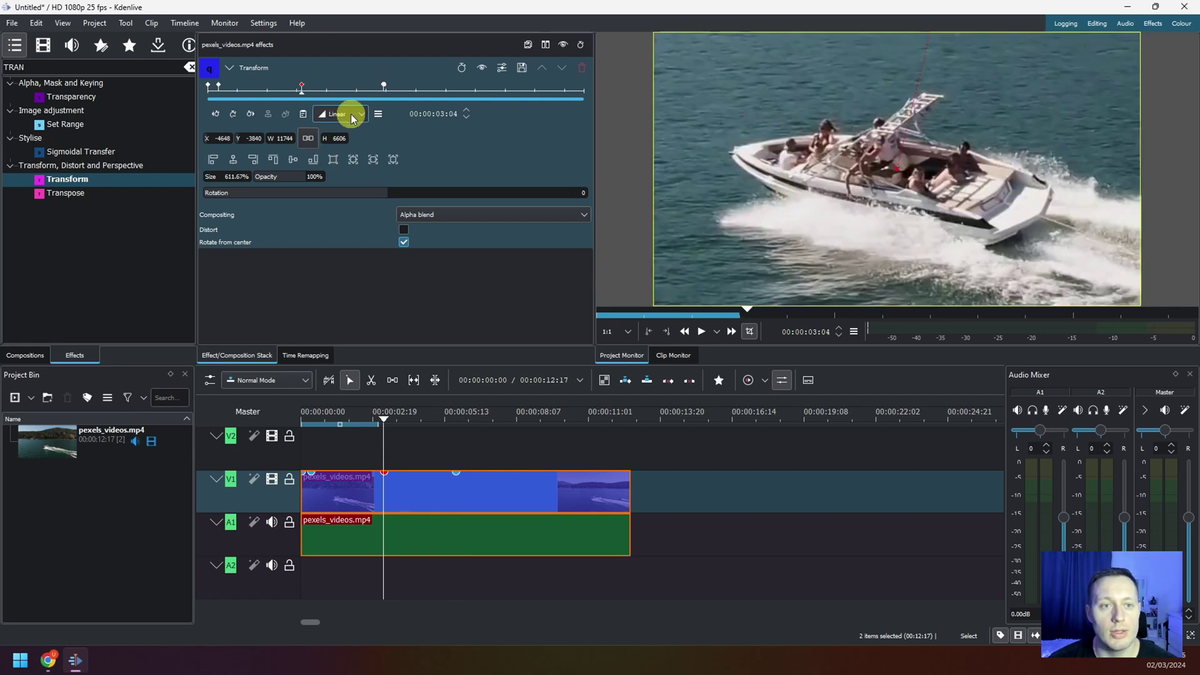
{"action": "left_click", "coordinate": [362, 114]}
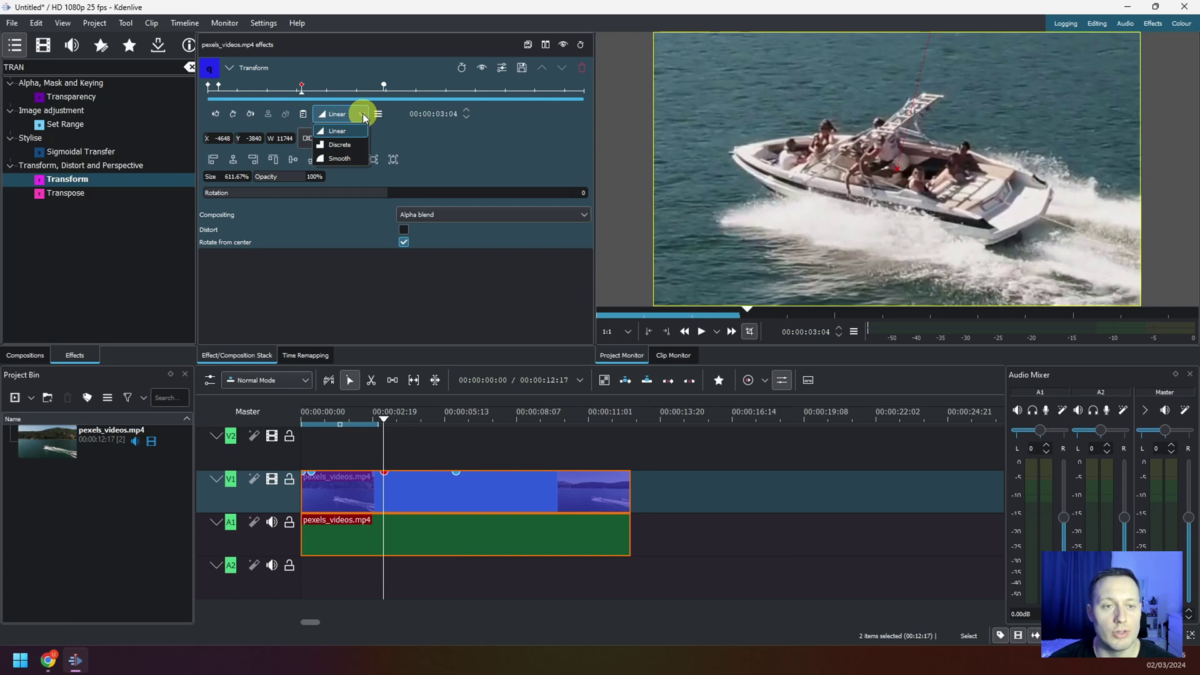
{"action": "left_click", "coordinate": [331, 158]}
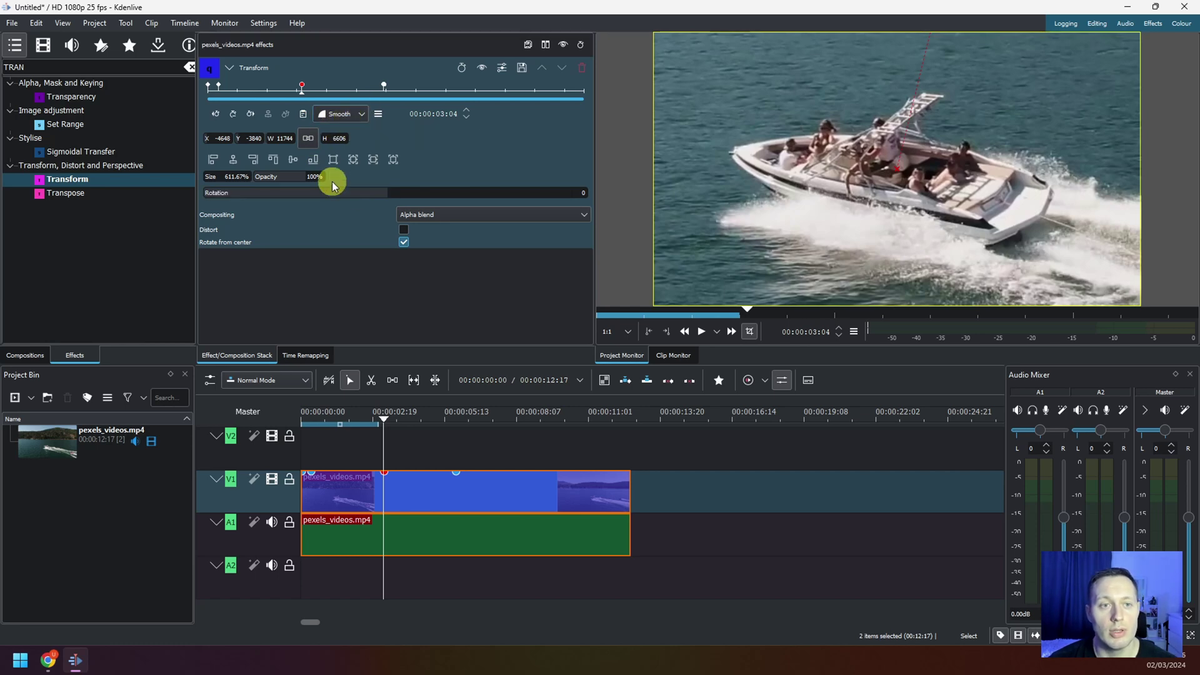
{"action": "left_click_drag", "start_coordinate": [303, 97], "coordinate": [203, 94]}
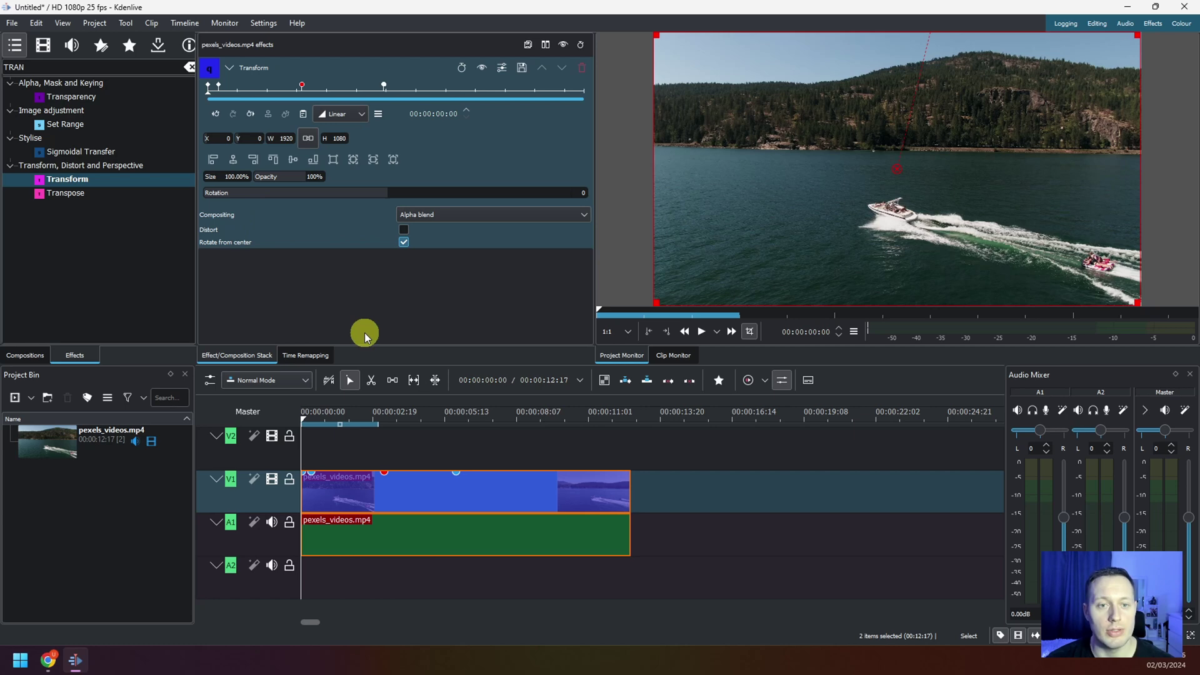